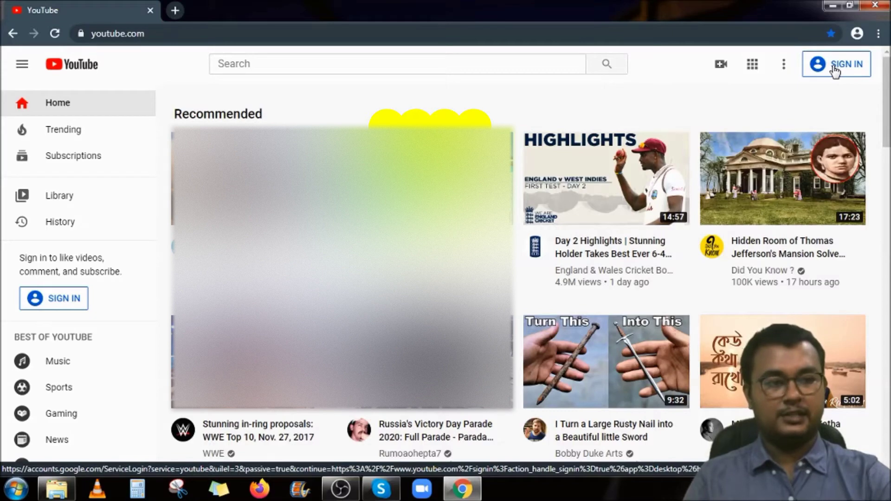
# Step: From YouTube's sign-in page, start creating a new Google Account for personal use
pyautogui.click(835, 70)
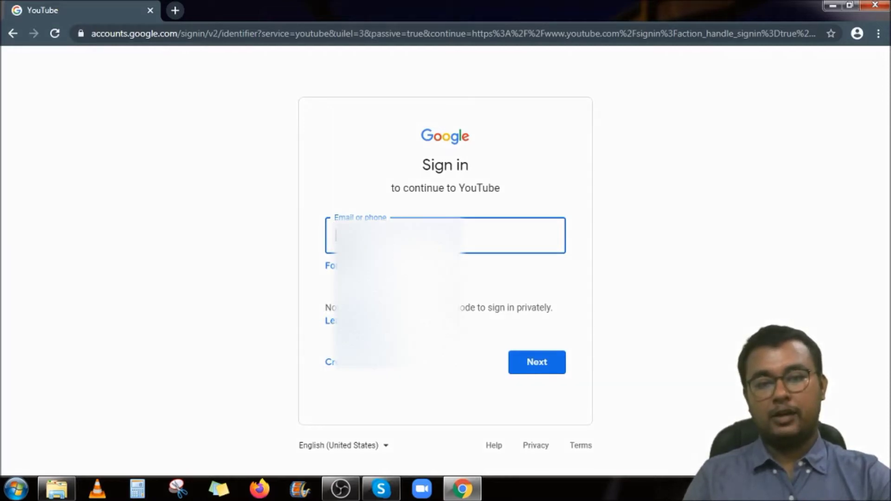
pyautogui.click(351, 241)
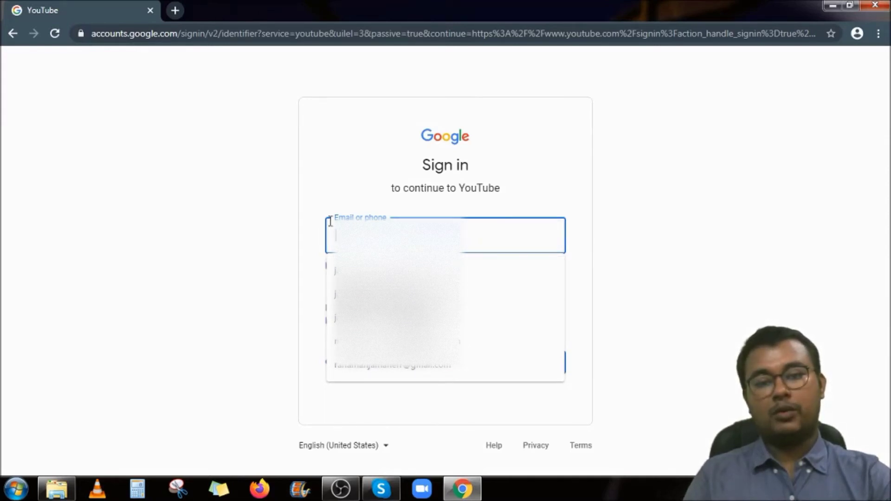
pyautogui.click(286, 225)
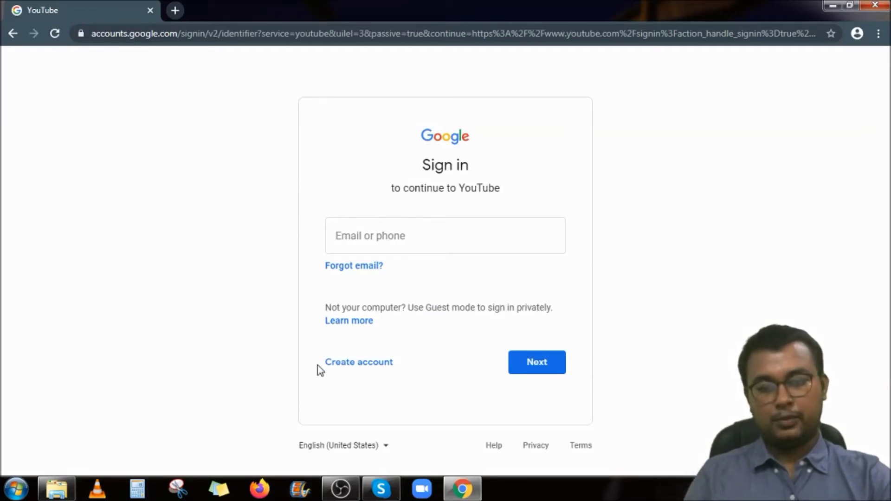
pyautogui.click(357, 366)
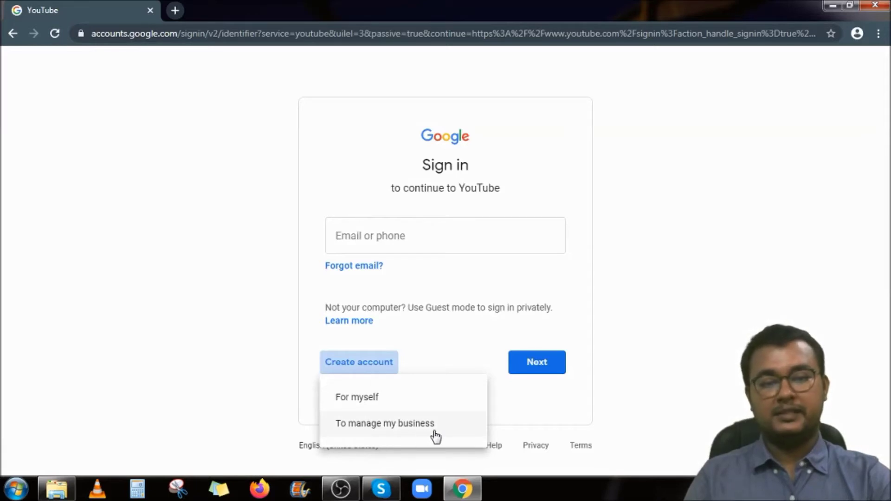
pyautogui.click(359, 399)
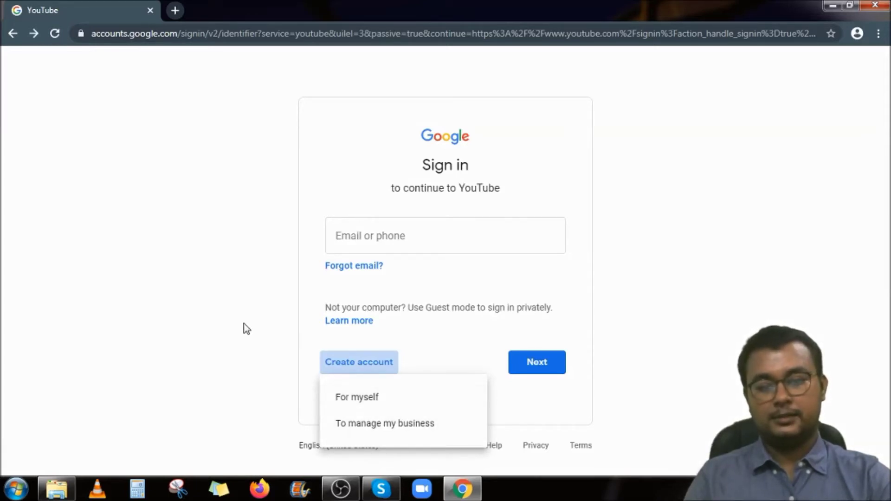
pyautogui.click(245, 202)
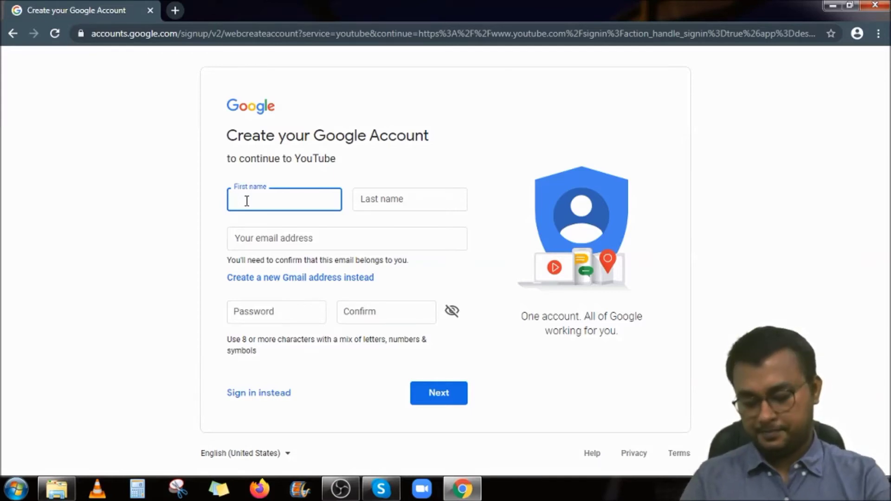
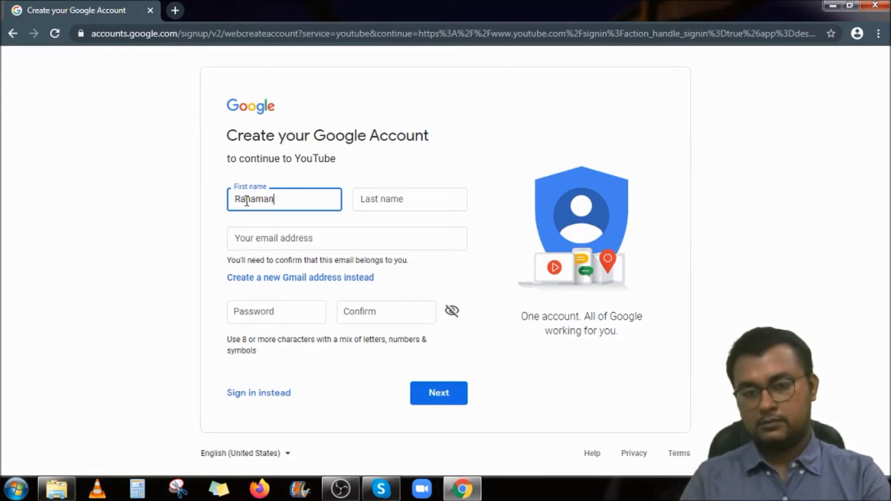
# Step: Enter the account holder's first and last name and choose a new Gmail username
pyautogui.click(382, 199)
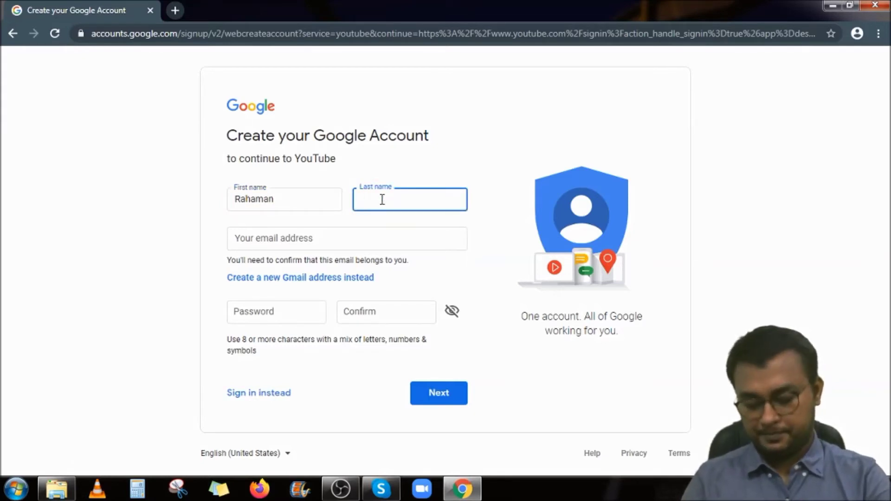
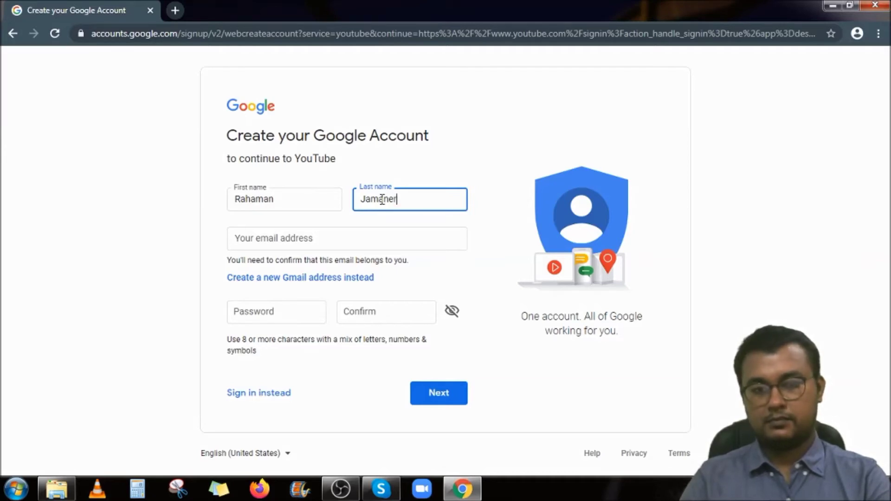
pyautogui.click(291, 239)
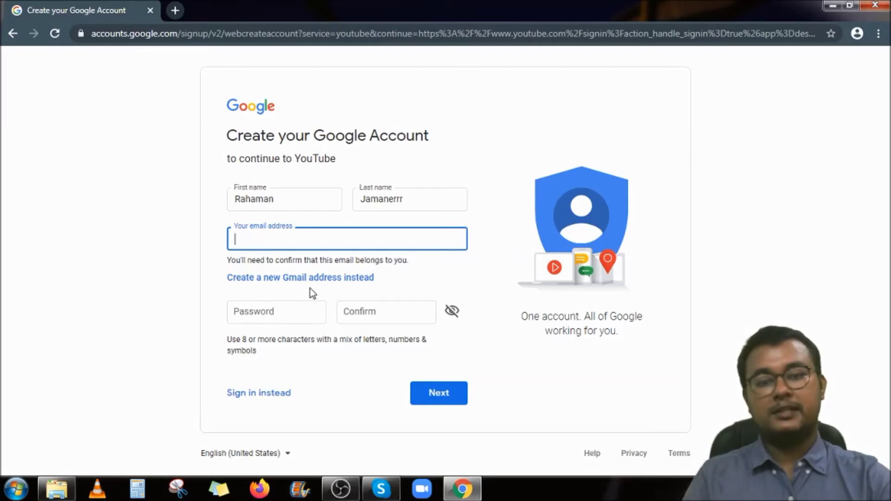
pyautogui.click(282, 278)
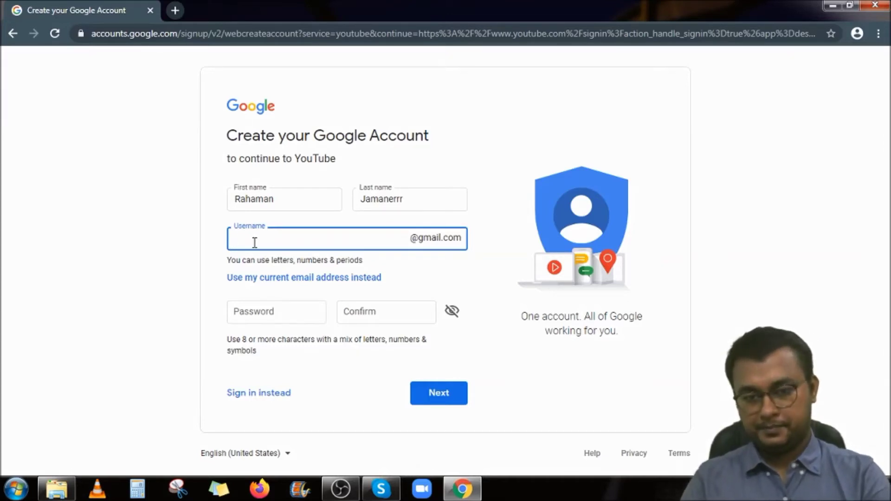
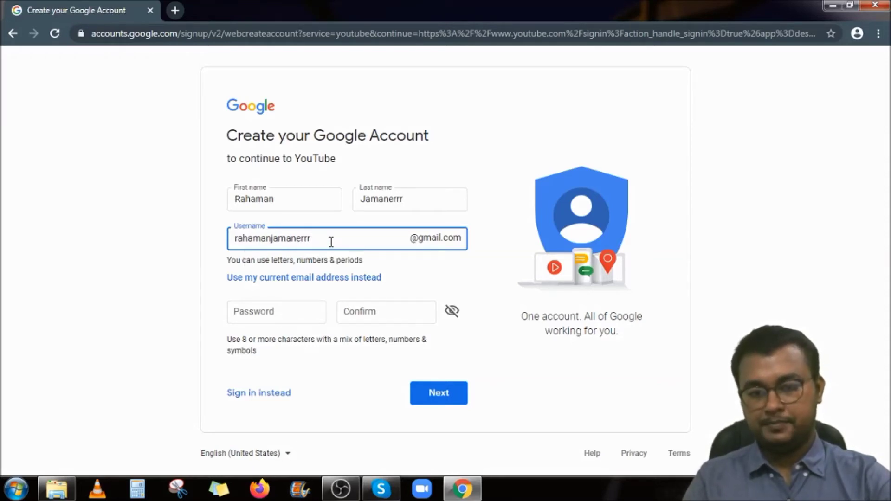
# Step: Enter and confirm the account password, then submit the sign-up details
pyautogui.click(256, 313)
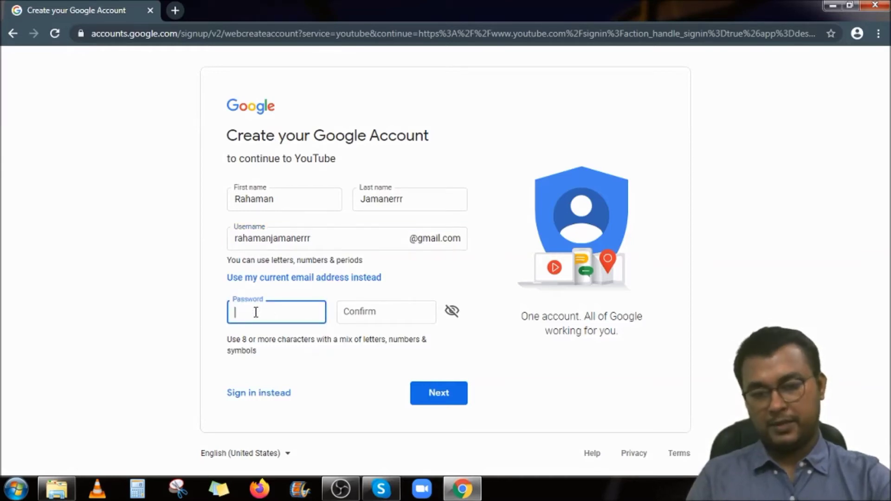
pyautogui.write('•••••••')
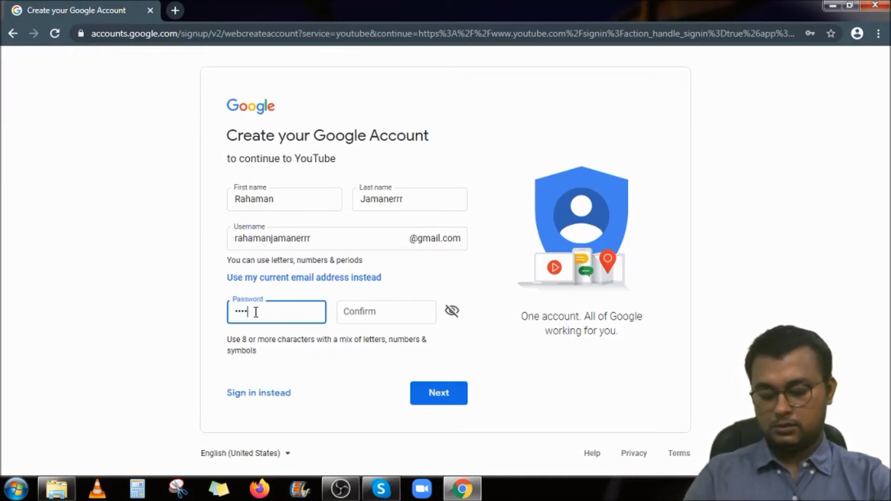
pyautogui.write('••')
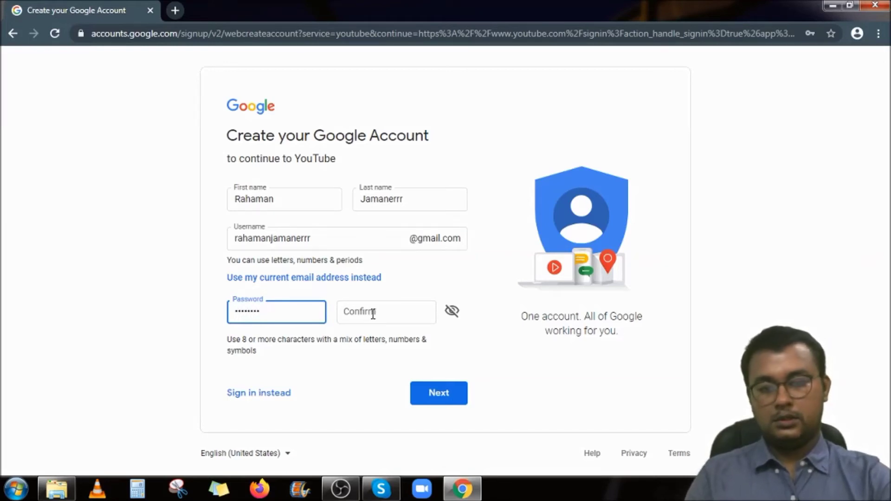
pyautogui.click(371, 313)
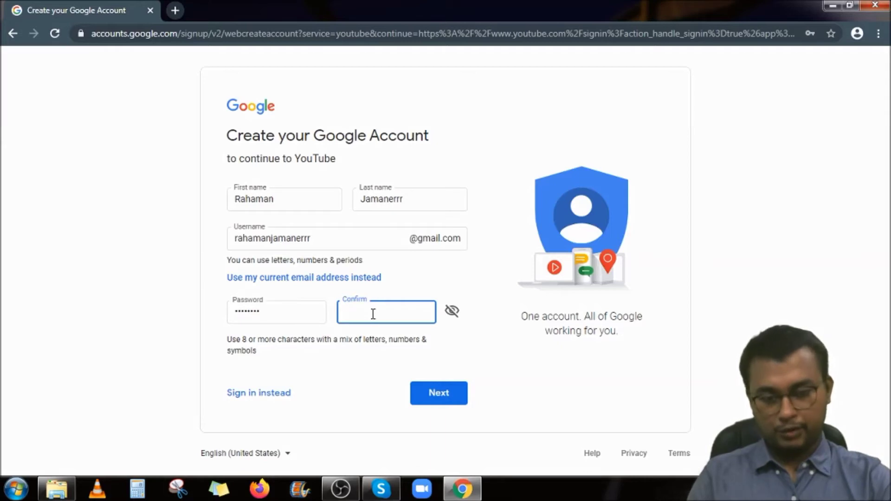
pyautogui.write('•••••••')
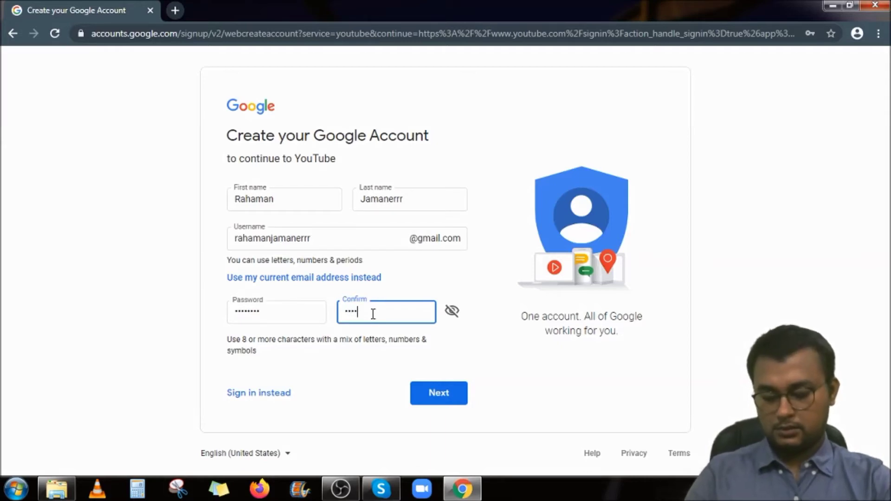
pyautogui.write('•')
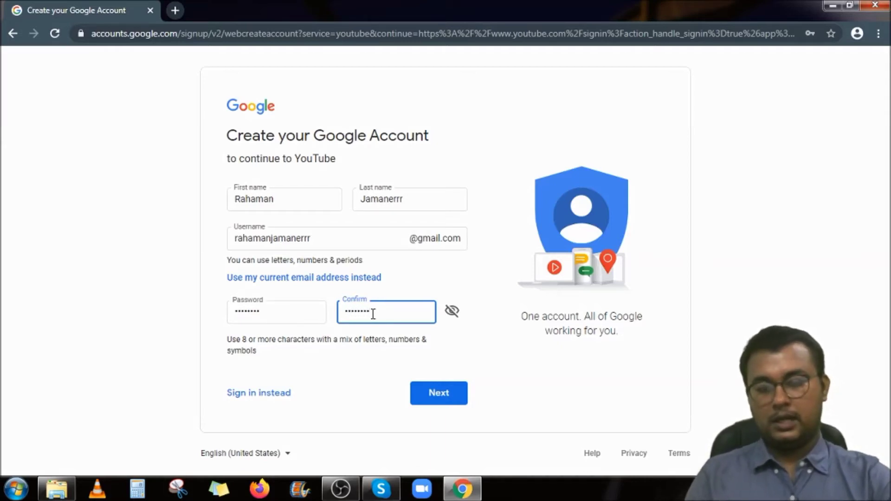
pyautogui.click(432, 394)
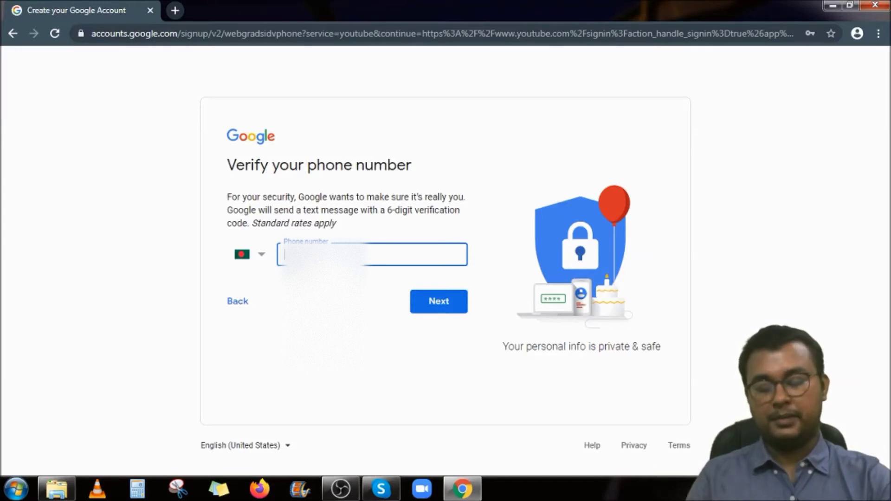
# Step: Fill in the saved phone number and verify it with the texted 6-digit code
pyautogui.press('Down')
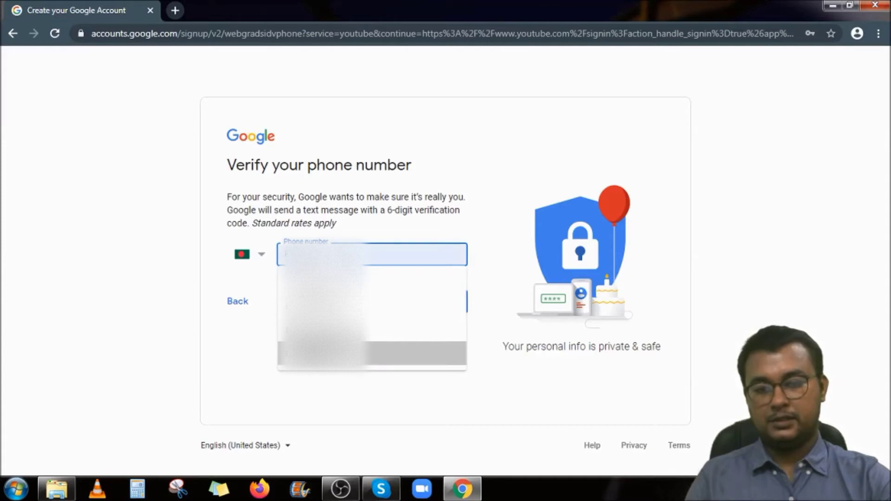
pyautogui.press('Return')
pyautogui.click(410, 306)
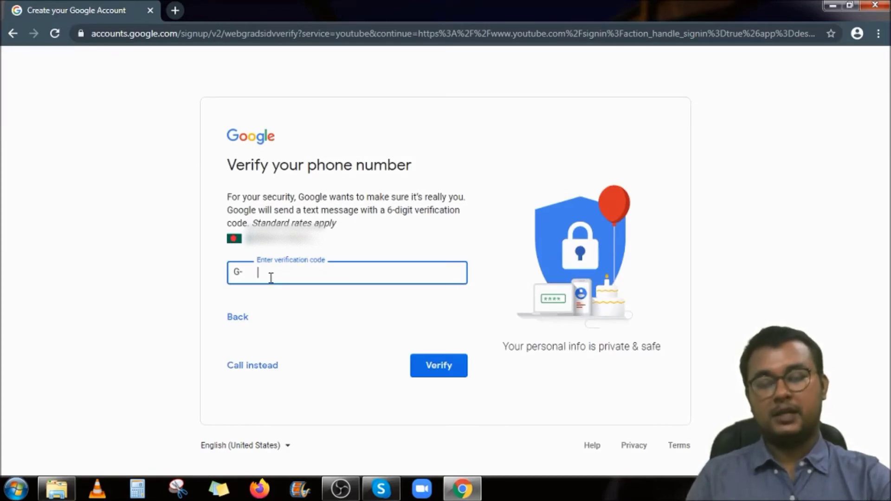
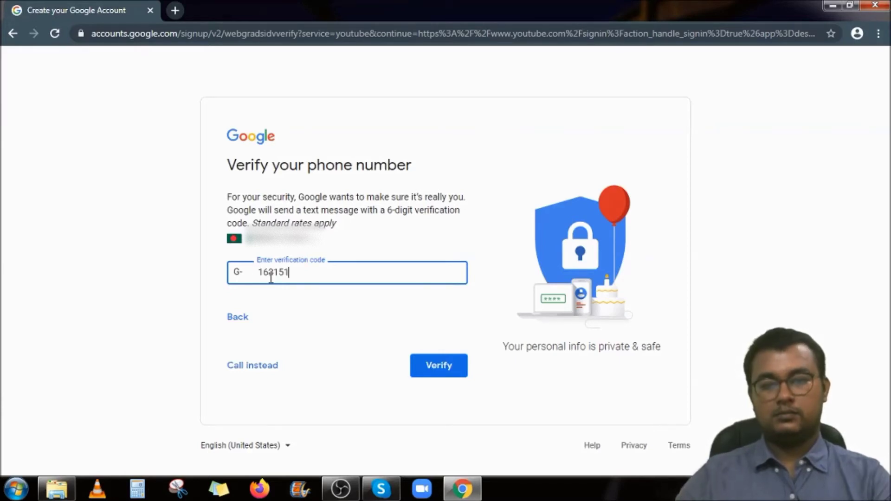
pyautogui.press('Return')
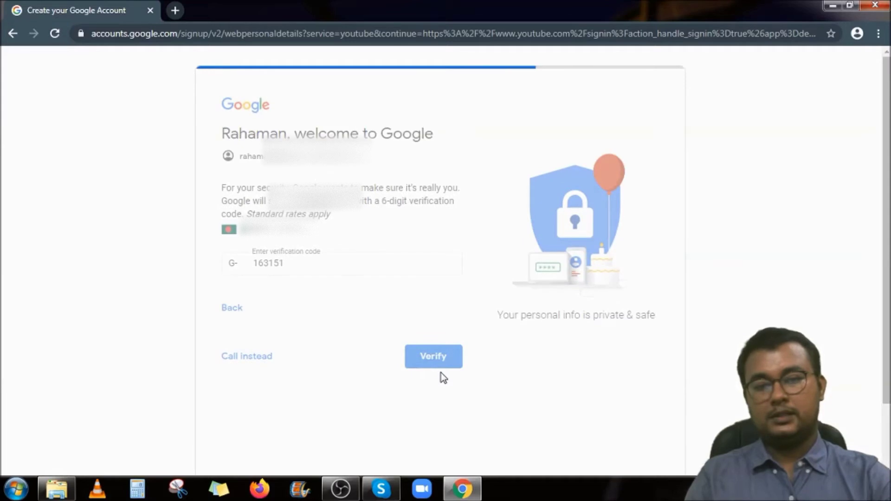
# Step: Enter the birthday as January 01 1993
pyautogui.scroll(-2, 117, 299)
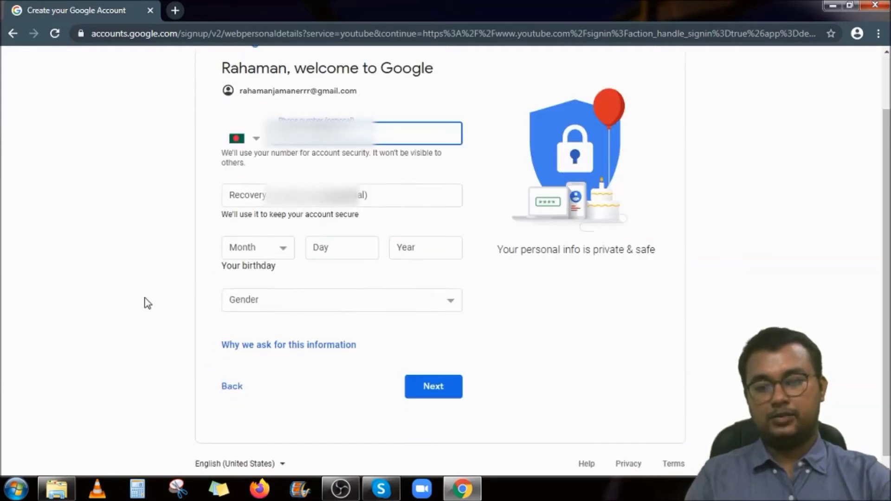
pyautogui.click(284, 250)
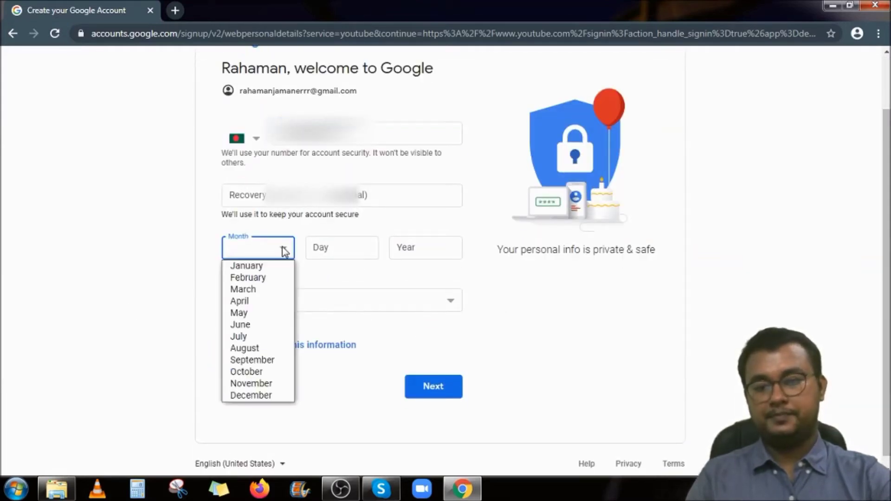
pyautogui.click(250, 262)
pyautogui.click(347, 251)
pyautogui.write('01')
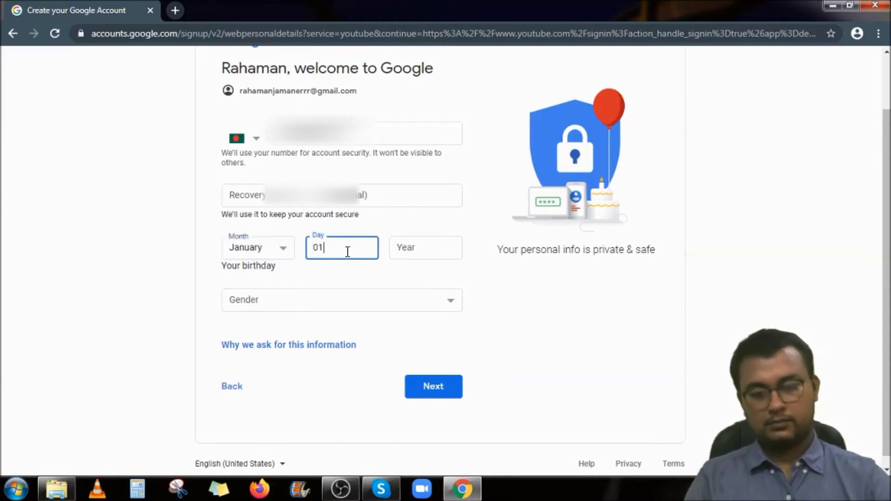
pyautogui.click(435, 251)
pyautogui.write('1993')
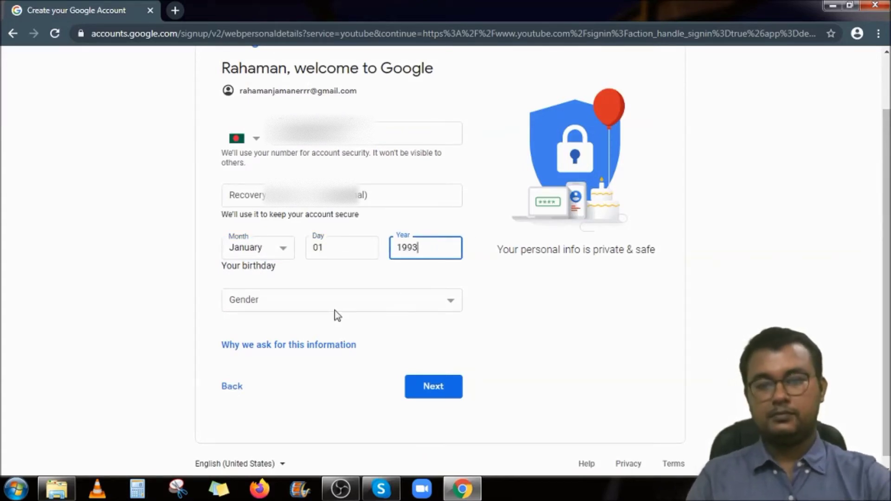
# Step: Set gender to Male, submit the details, and skip the phone-number extras
pyautogui.click(272, 300)
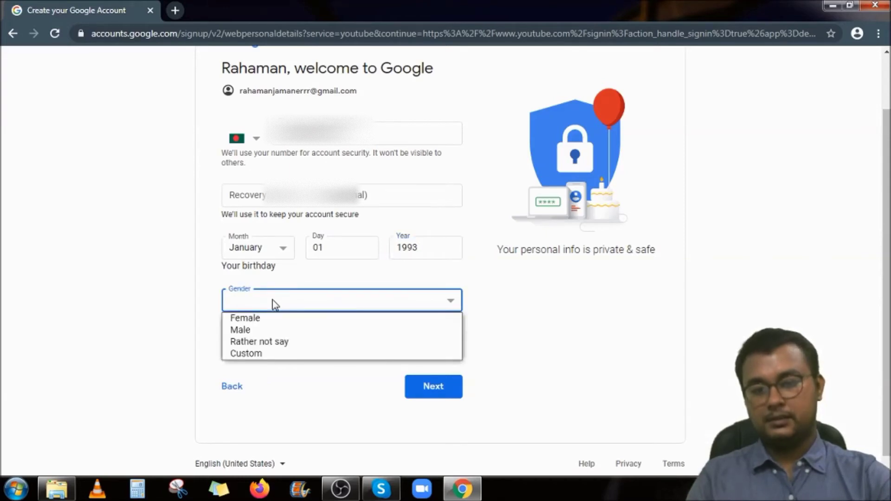
pyautogui.click(268, 331)
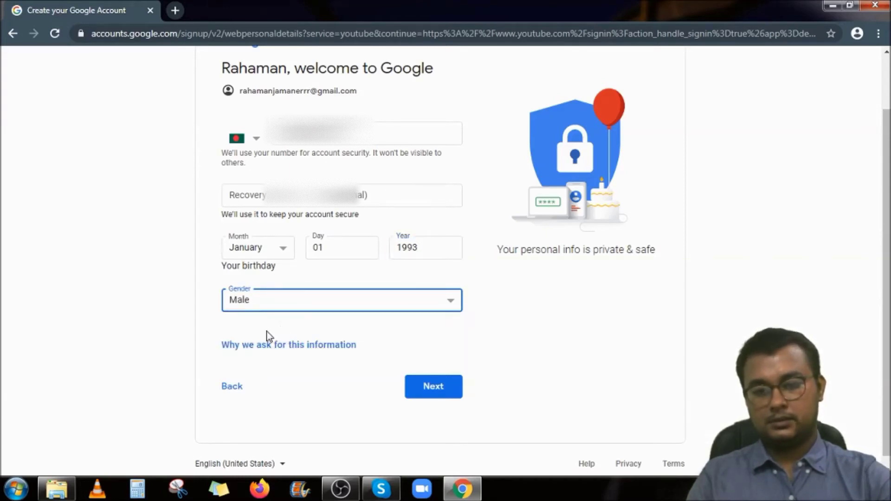
pyautogui.click(434, 389)
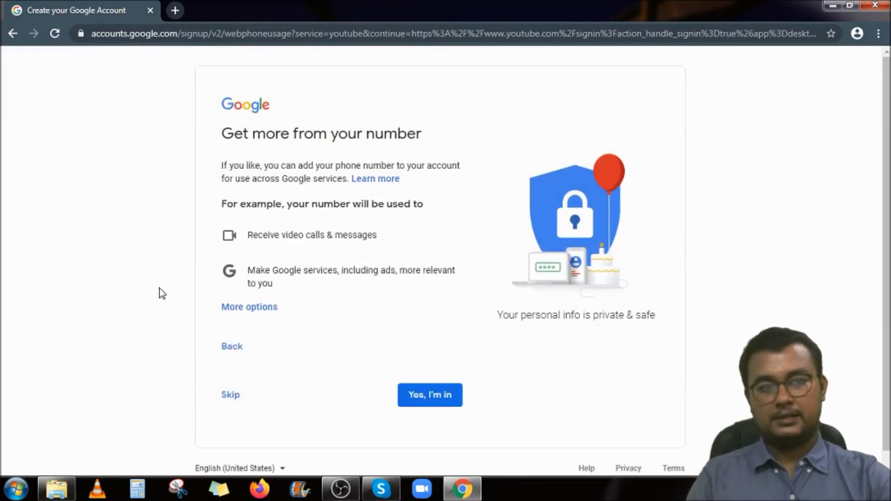
pyautogui.scroll(-1, 159, 293)
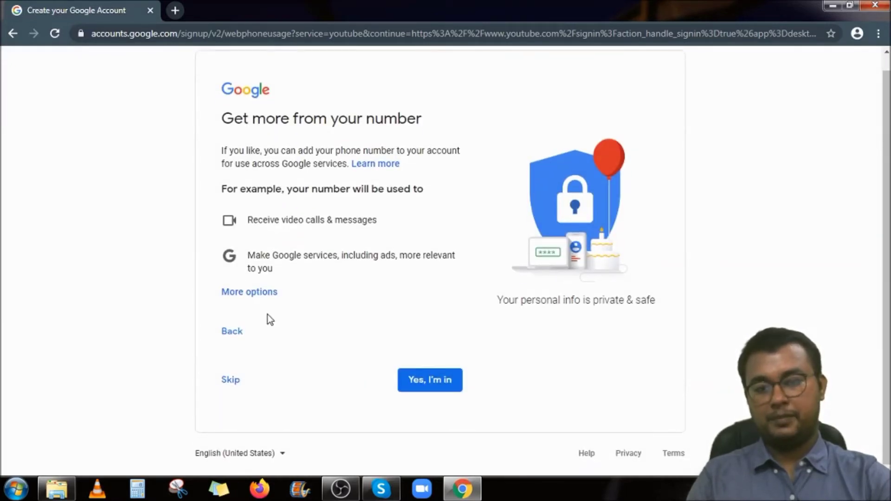
pyautogui.click(232, 382)
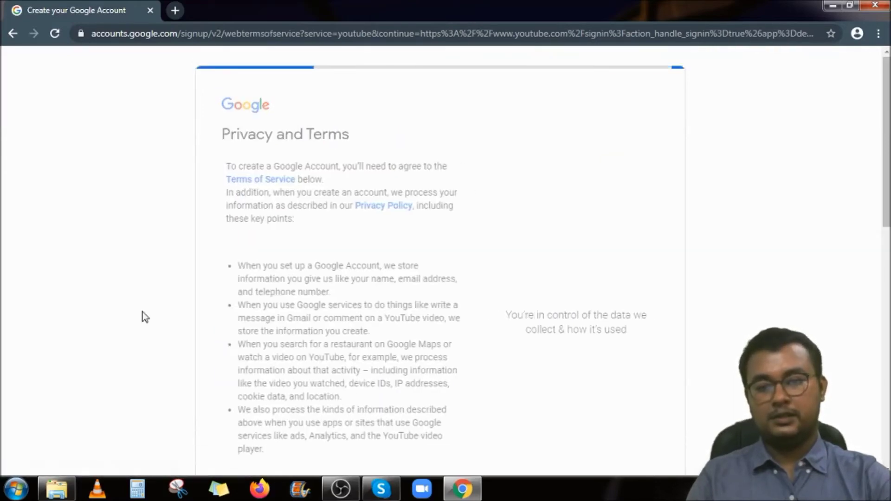
# Step: Review the Privacy and Terms page and agree to create the account
pyautogui.scroll(-15, 313, 188)
pyautogui.scroll(15, 312, 188)
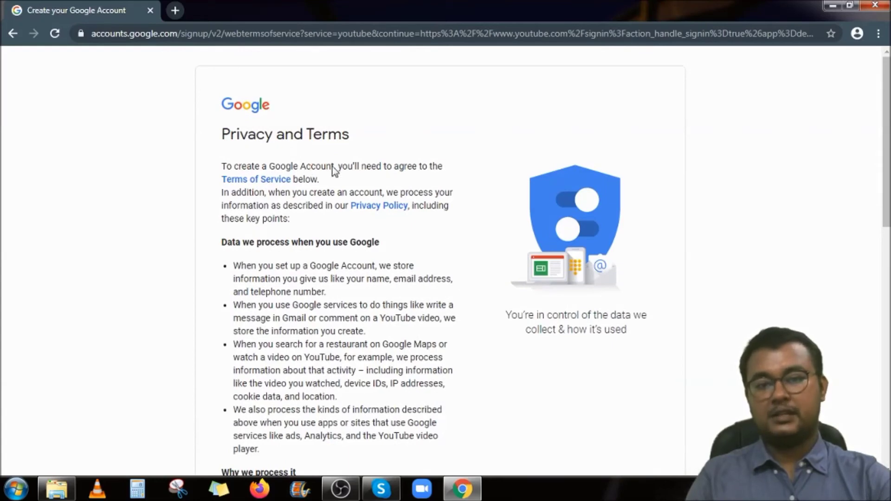
pyautogui.scroll(-11, 300, 203)
pyautogui.scroll(-2, 300, 211)
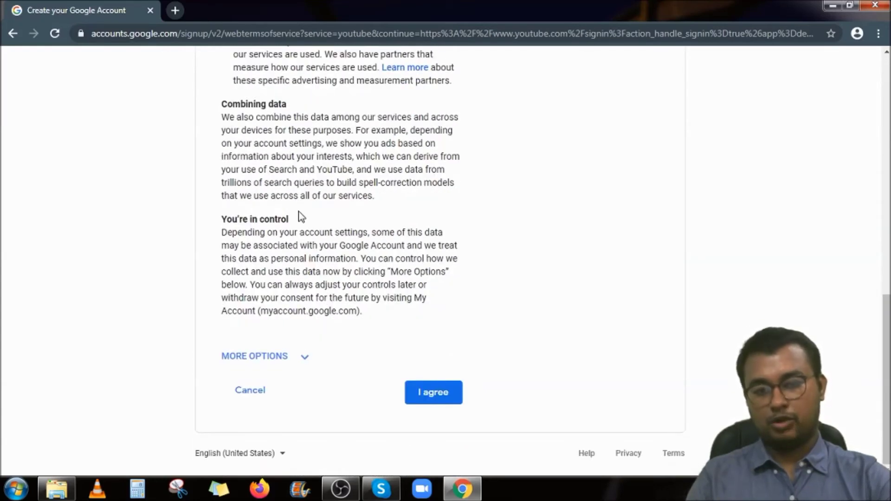
pyautogui.click(427, 393)
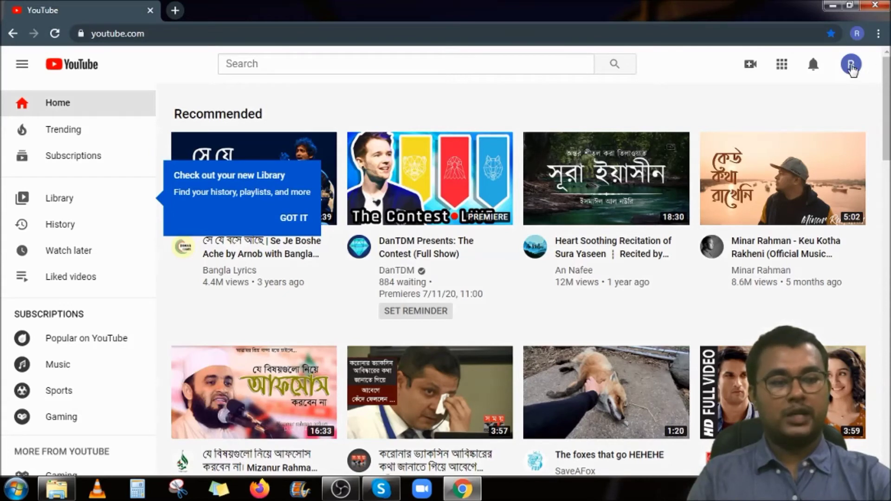
# Step: Open YouTube Settings from the profile avatar menu
pyautogui.click(852, 69)
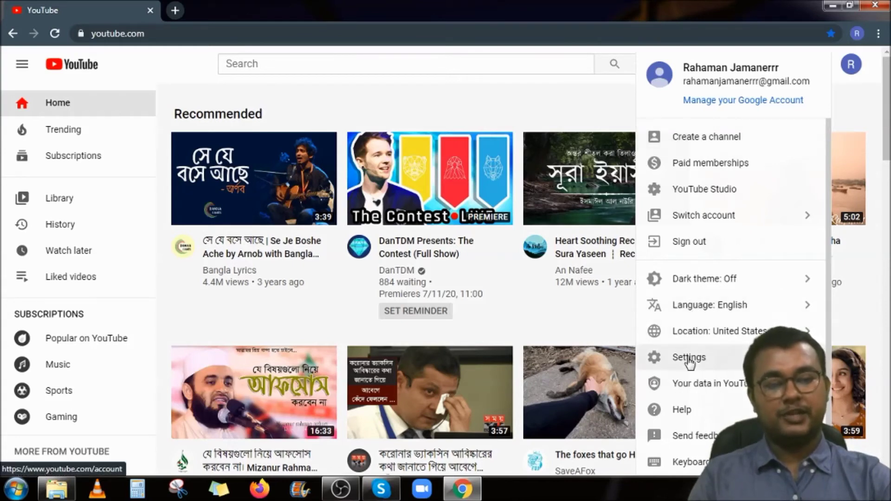
pyautogui.click(654, 362)
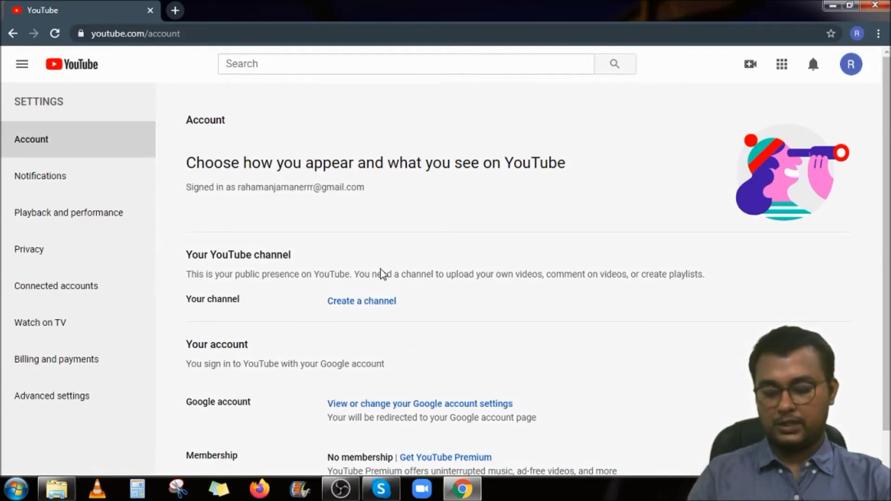
# Step: Start creating a channel from the Account settings page
pyautogui.moveTo(325, 284)
pyautogui.mouseDown()
pyautogui.moveTo(316, 309)
pyautogui.moveTo(389, 321)
pyautogui.moveTo(382, 280)
pyautogui.moveTo(330, 280)
pyautogui.mouseUp()
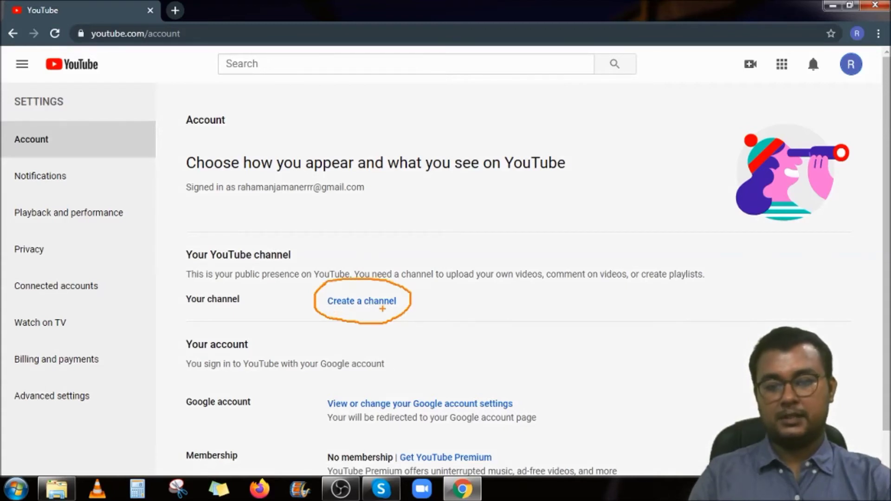
pyautogui.press('Escape')
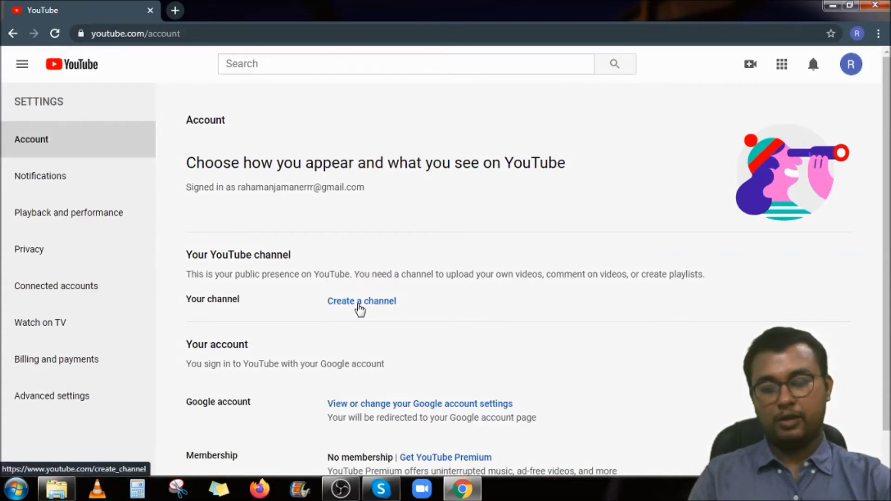
pyautogui.click(358, 305)
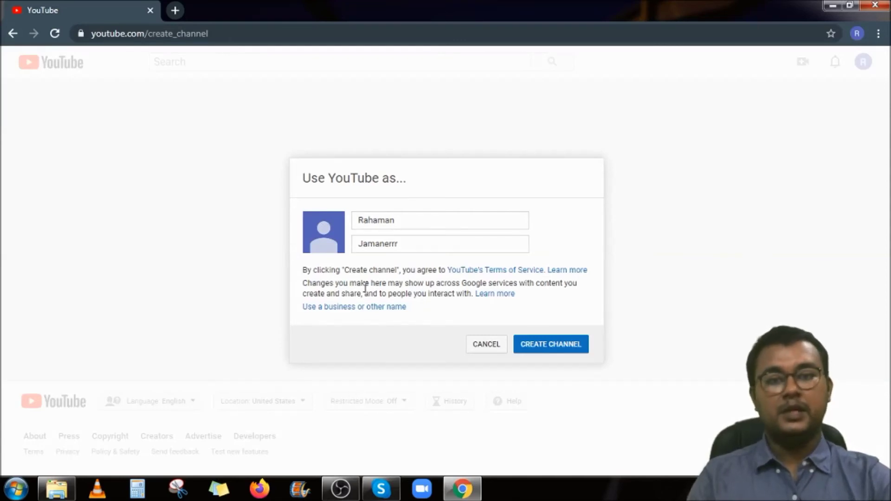
# Step: Choose to create the channel under a business or other name
pyautogui.click(365, 288)
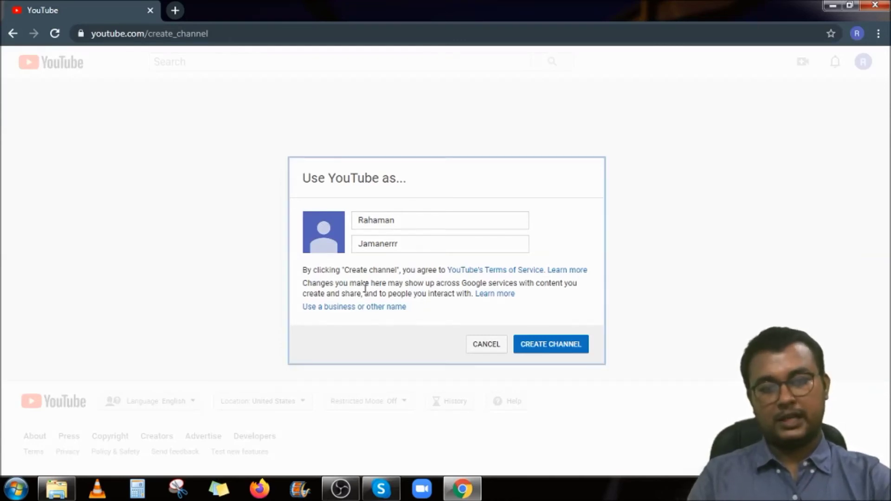
pyautogui.click(352, 334)
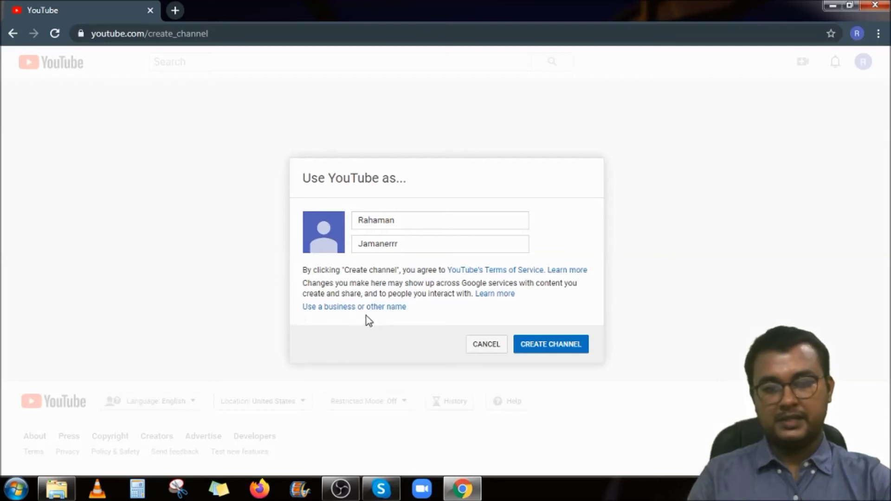
pyautogui.click(341, 309)
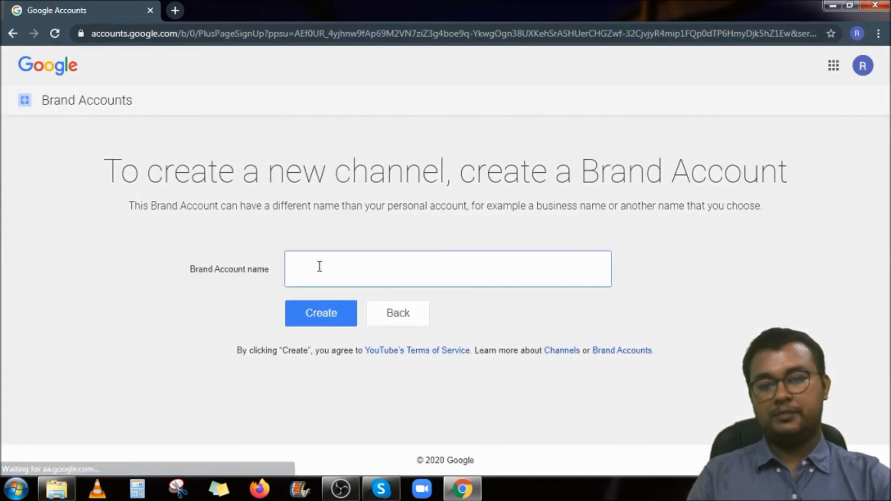
# Step: Fill the Brand Account name from autofill, trim 'JR ' to 'Online IT Institute', and create it
pyautogui.click(318, 265)
pyautogui.click(208, 309)
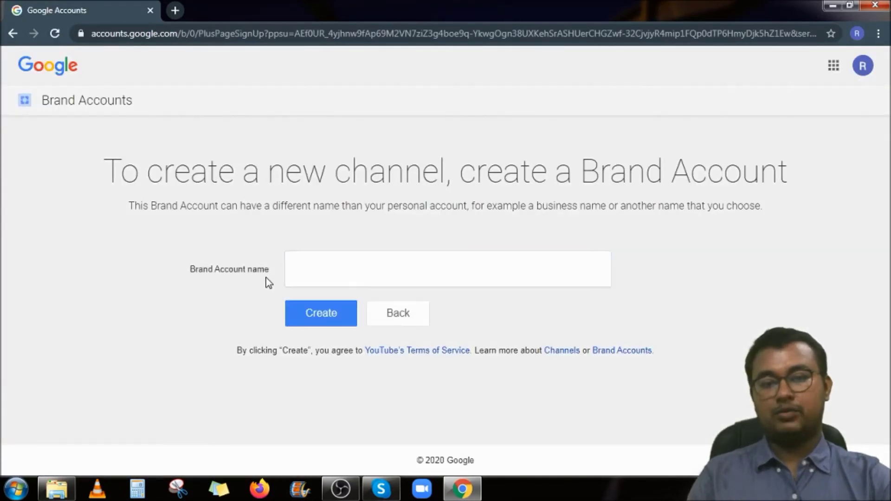
pyautogui.click(319, 269)
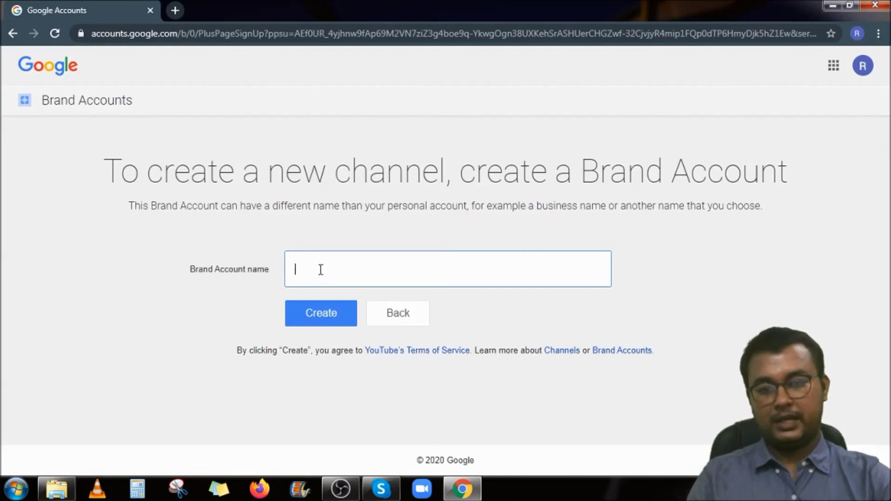
pyautogui.click(321, 269)
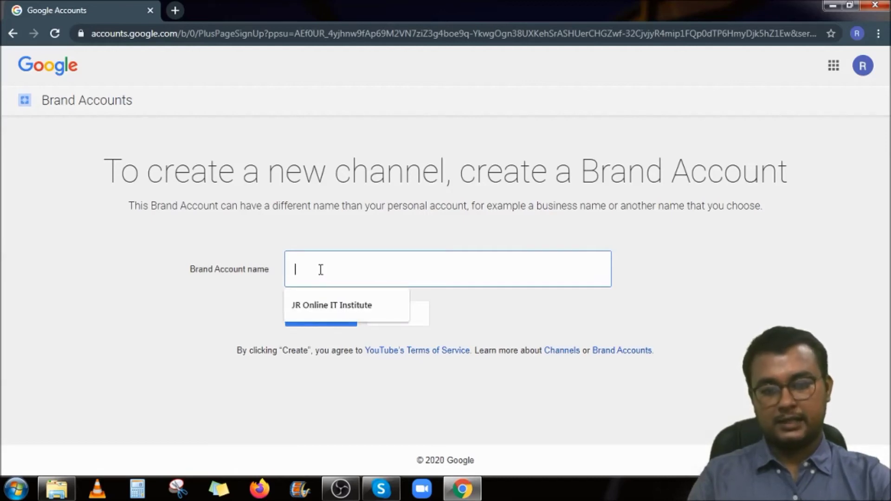
pyautogui.click(322, 308)
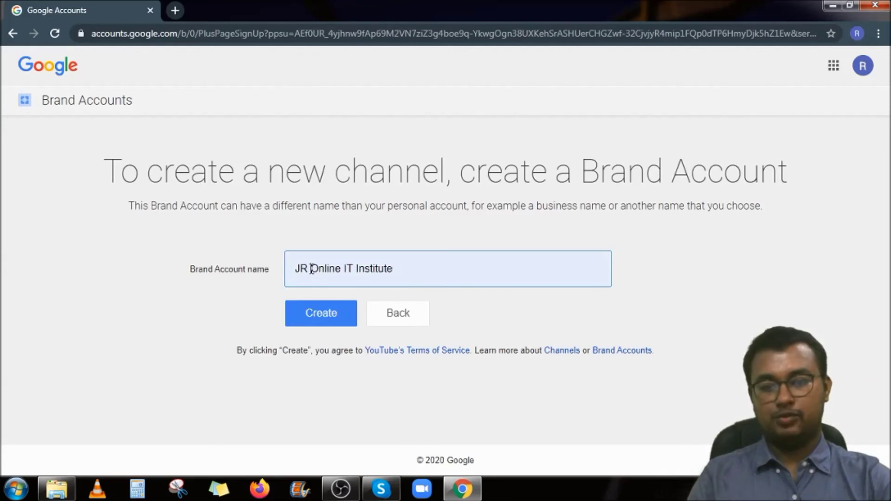
pyautogui.click(311, 269)
pyautogui.press('BackSpace')
pyautogui.press('BackSpace')
pyautogui.press('BackSpace')
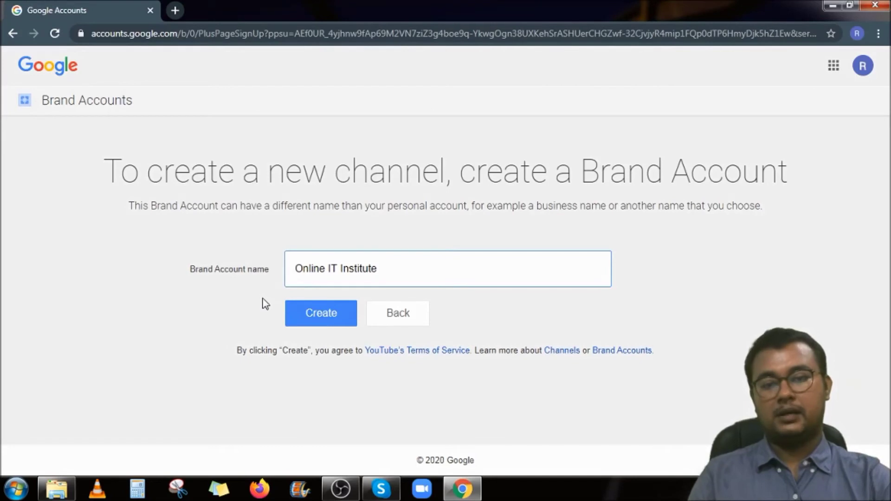
pyautogui.click(403, 269)
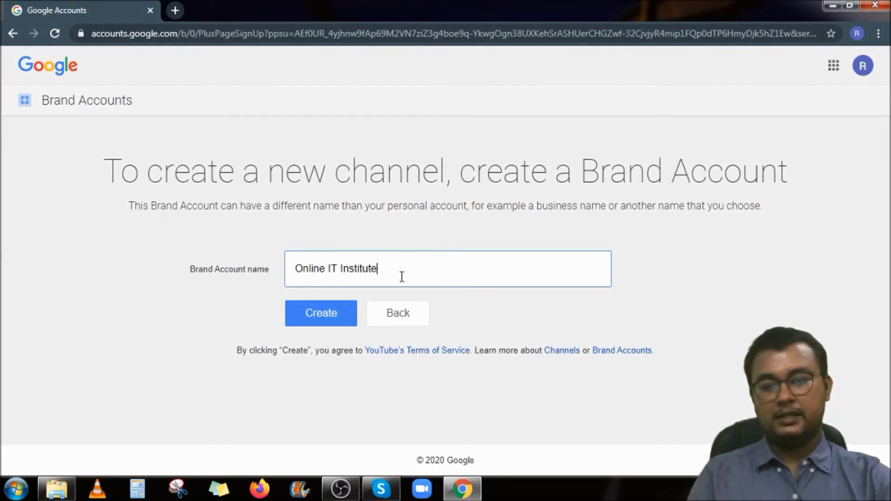
pyautogui.click(314, 320)
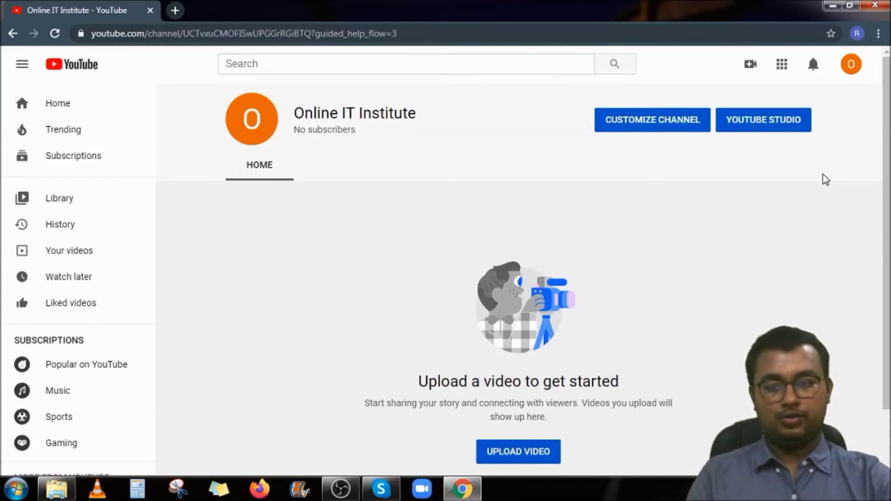
# Step: Go to Settings and open Channel status and features for Online IT Institute
pyautogui.click(852, 66)
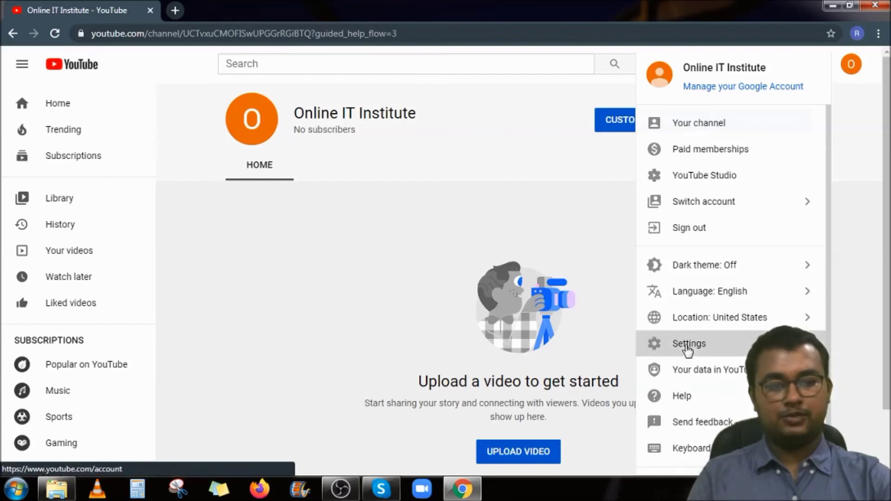
pyautogui.click(662, 344)
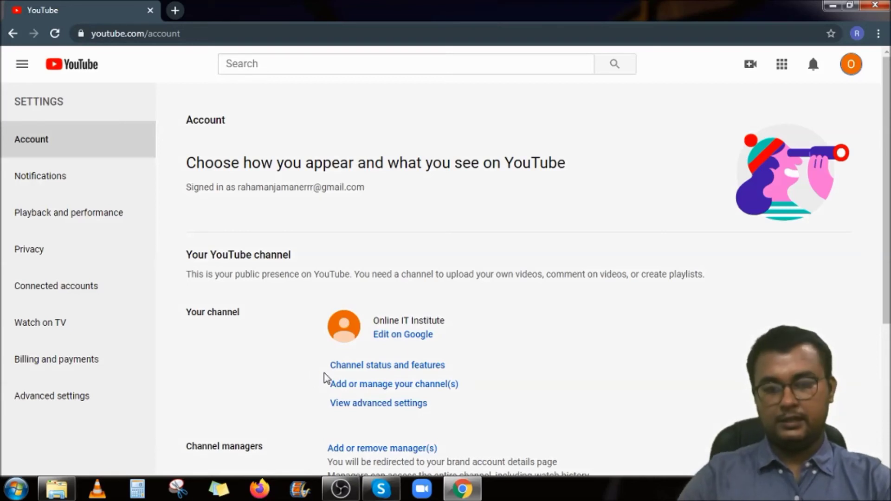
pyautogui.moveTo(329, 351)
pyautogui.mouseDown()
pyautogui.moveTo(324, 363)
pyautogui.moveTo(368, 376)
pyautogui.moveTo(467, 368)
pyautogui.moveTo(410, 347)
pyautogui.moveTo(325, 349)
pyautogui.mouseUp()
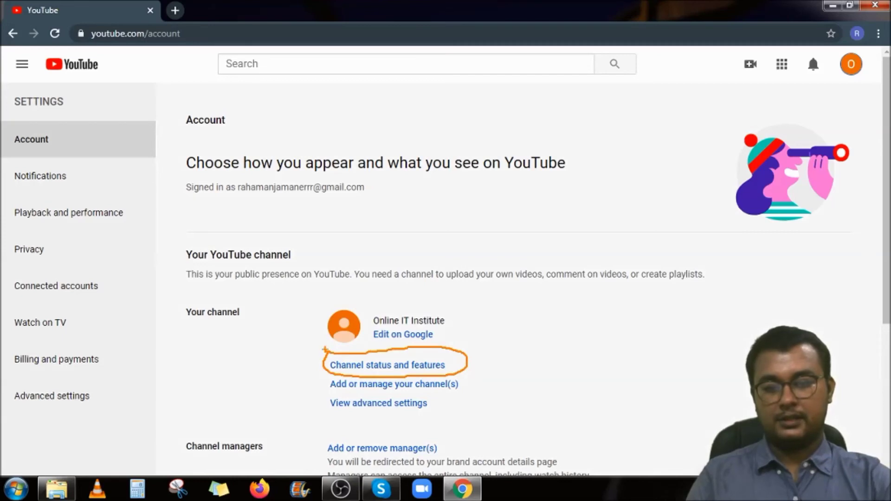
pyautogui.press('Escape')
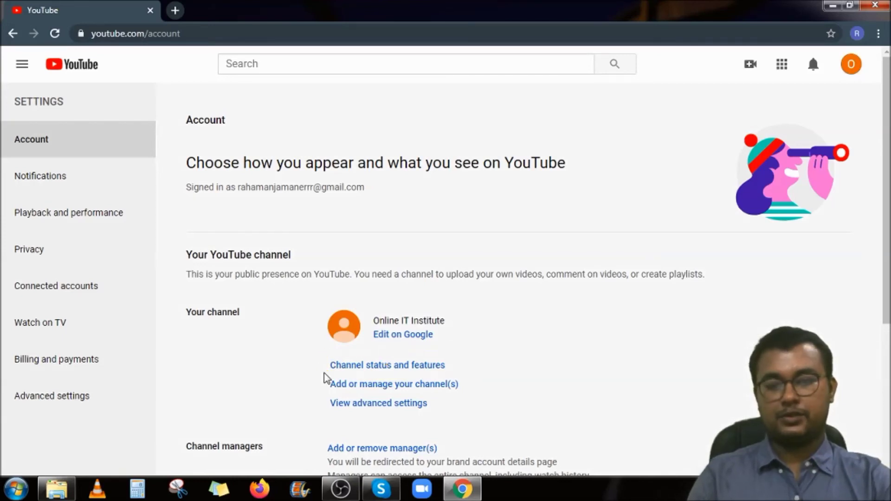
pyautogui.click(377, 365)
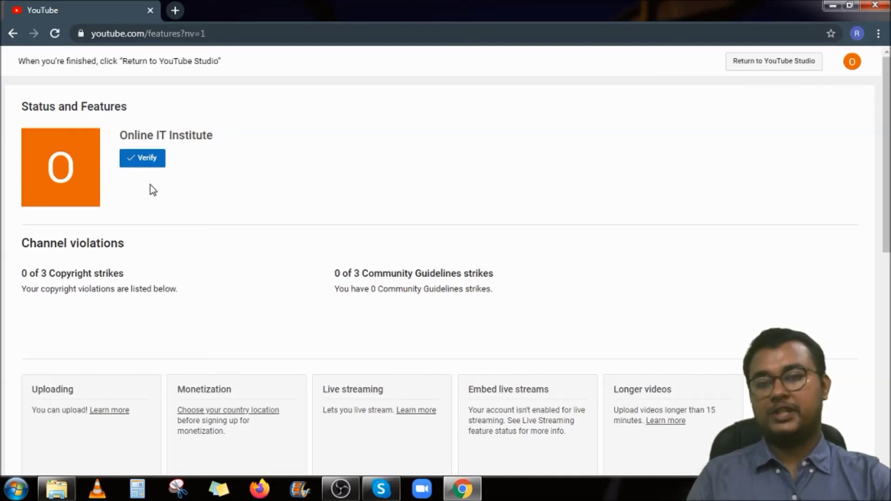
# Step: Start phone verification for the channel, opening the Bangladesh verification page
pyautogui.click(143, 162)
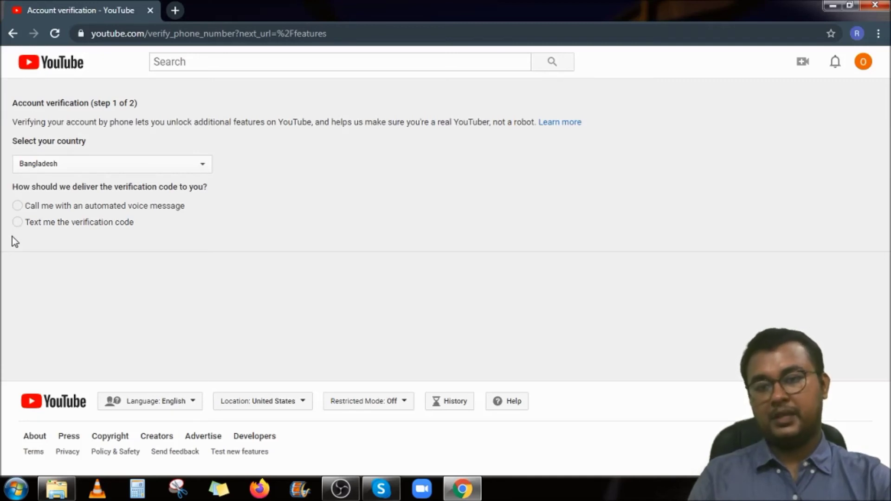
# Step: Request the verification code by text message to the autofilled saved phone number
pyautogui.click(18, 223)
pyautogui.click(32, 305)
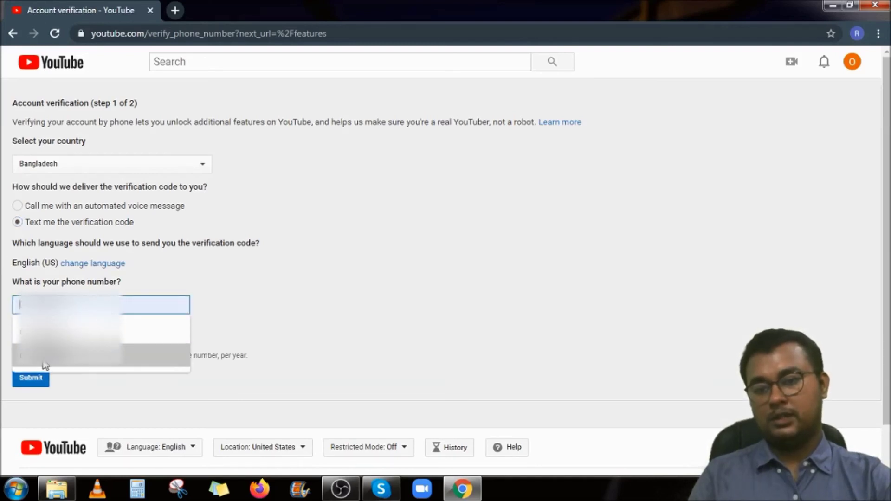
pyautogui.click(45, 356)
pyautogui.click(29, 378)
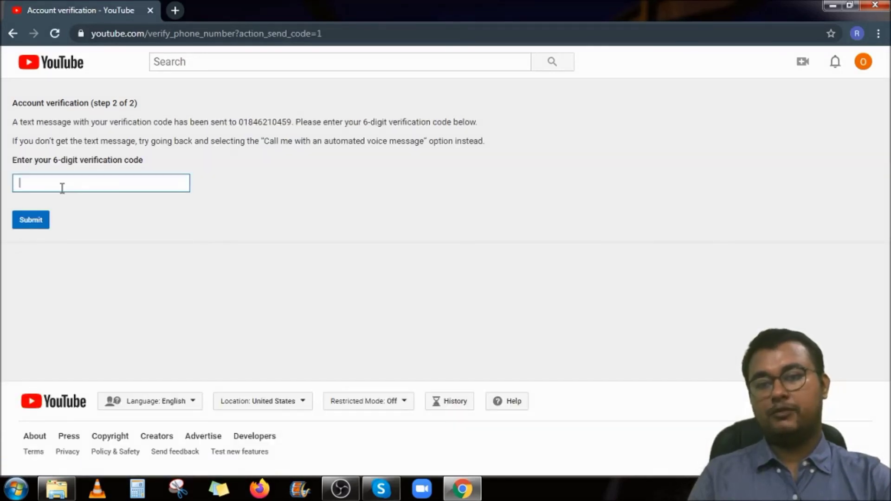
# Step: Paste the received 6-digit code, submit it, and return to the YouTube home page
pyautogui.click(62, 187)
pyautogui.click(189, 210)
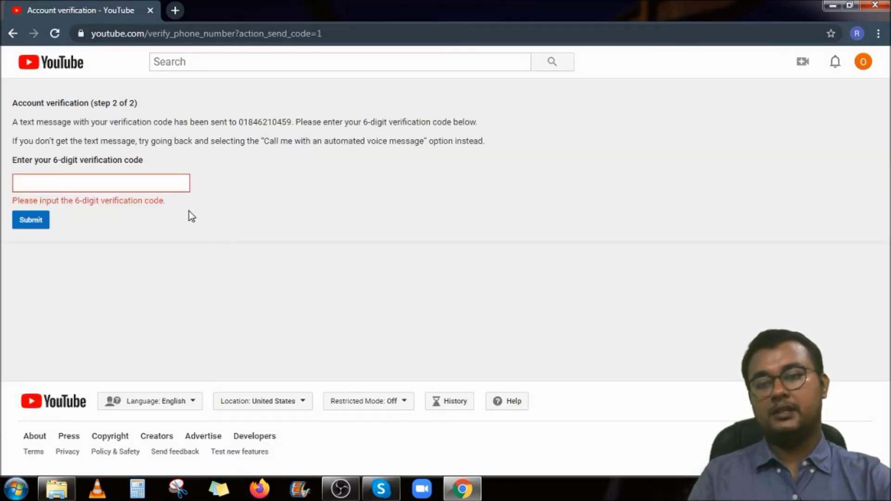
pyautogui.click(147, 183)
pyautogui.hotkey('ctrl', 'v')
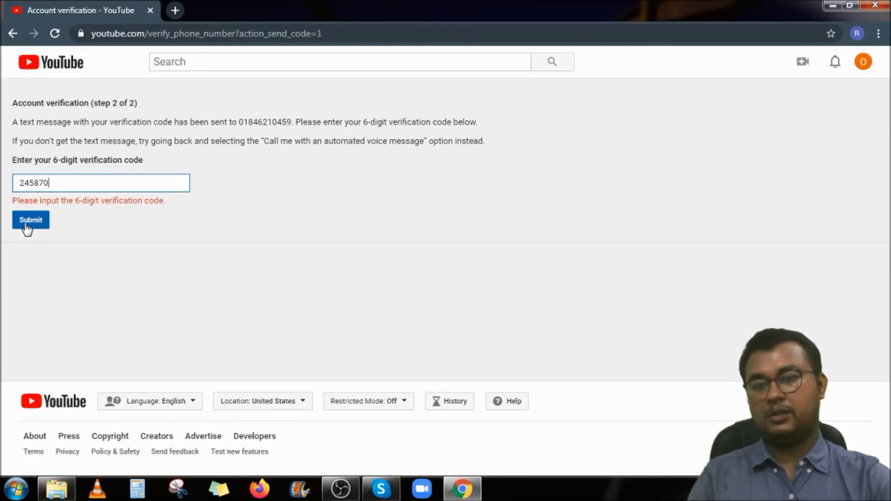
pyautogui.click(26, 223)
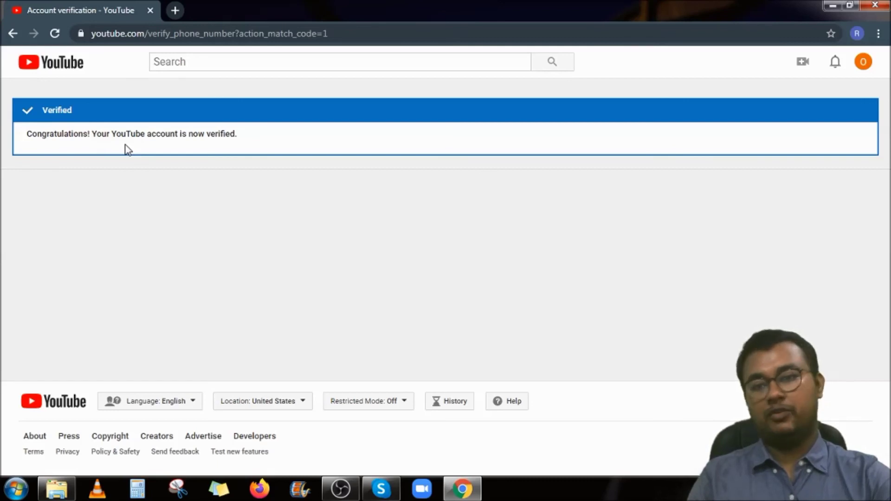
pyautogui.click(50, 64)
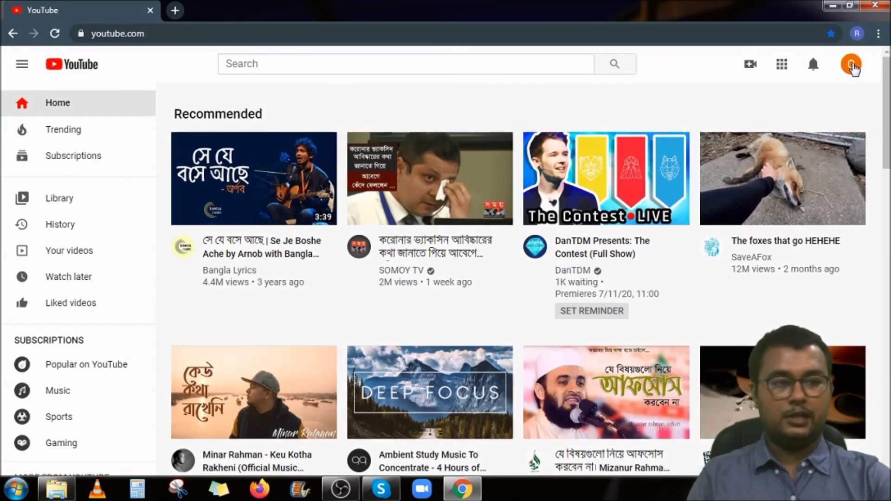
# Step: View the Online IT Institute channel, then open Settings' Channel status and features page
pyautogui.click(852, 65)
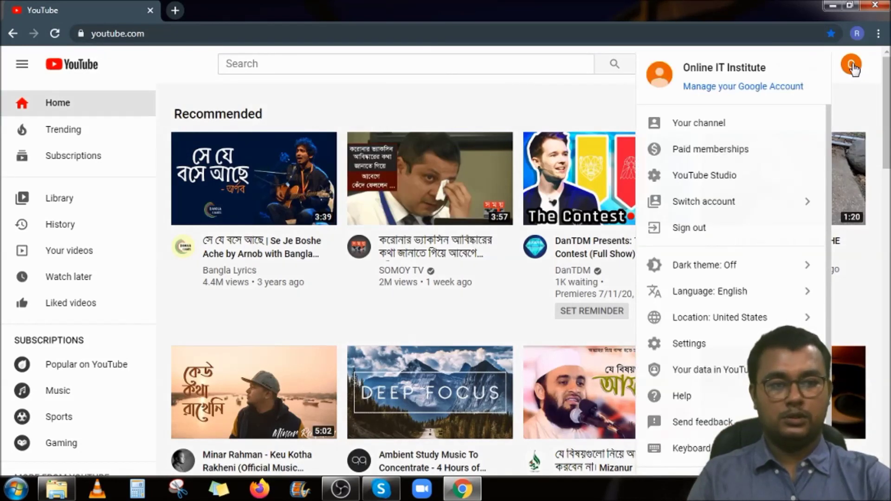
pyautogui.click(699, 124)
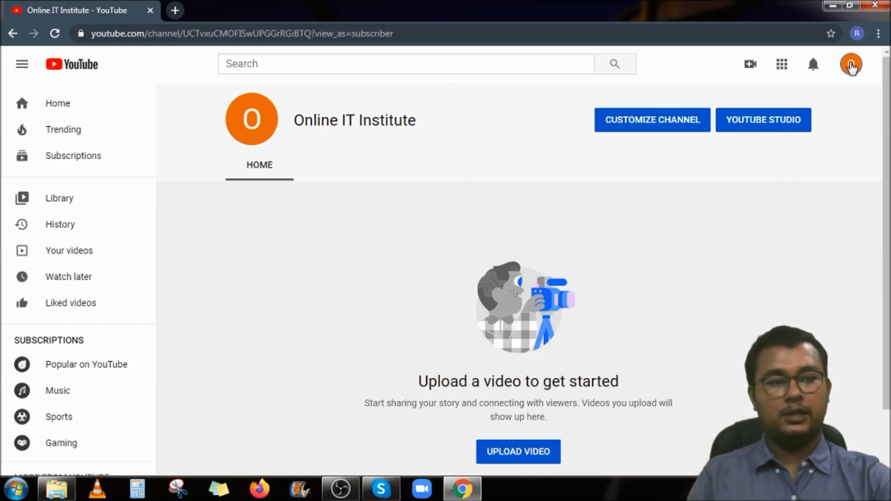
pyautogui.click(851, 68)
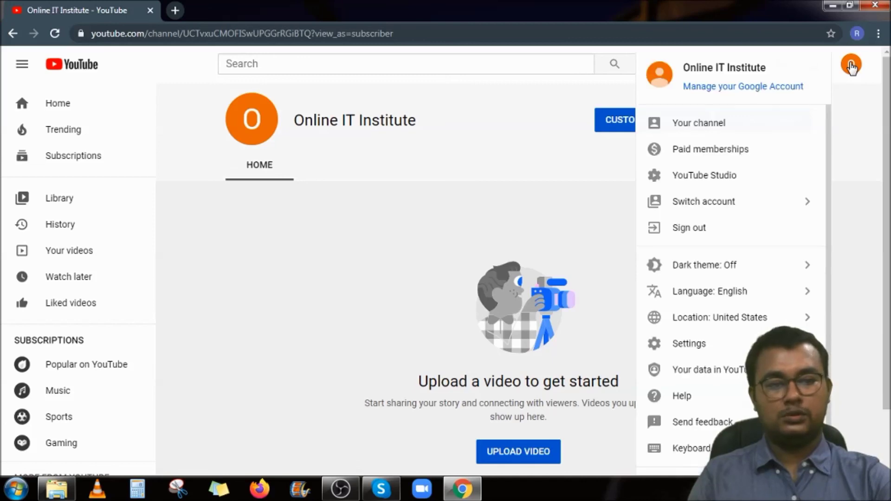
pyautogui.click(683, 345)
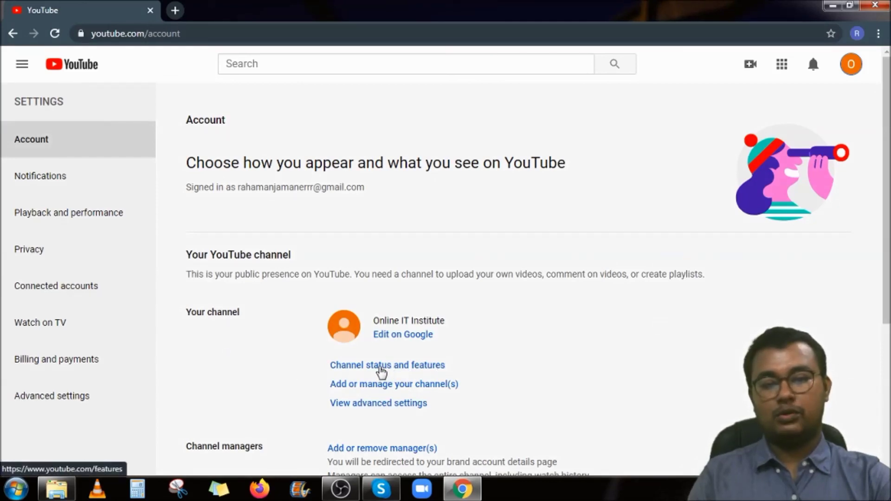
pyautogui.click(381, 370)
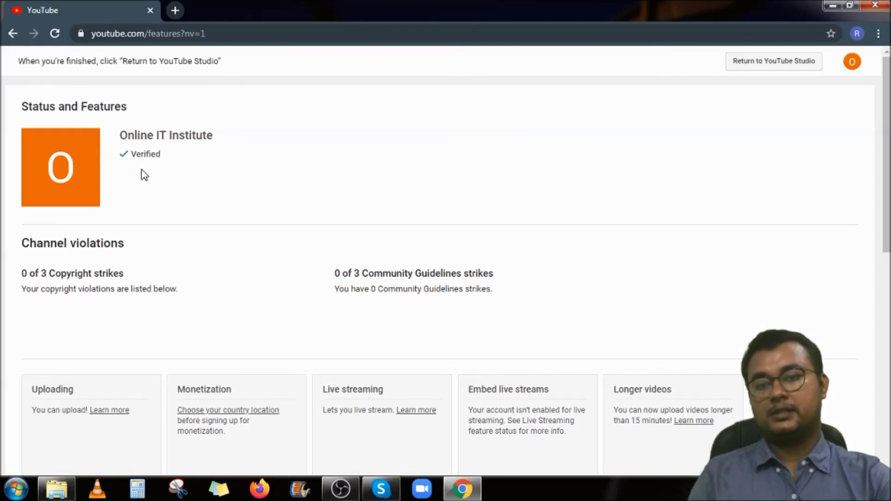